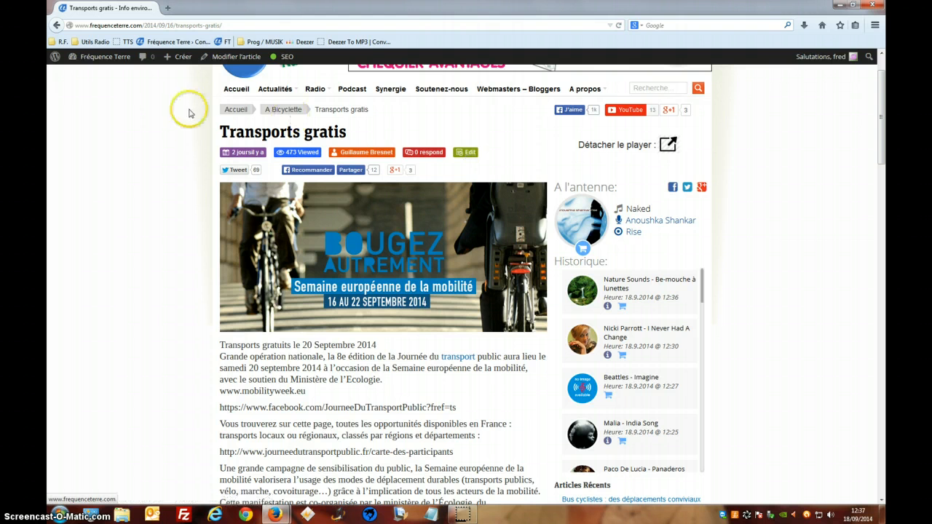
Step: Examine the published article Transports gratis, checking its title, view count, body length and the unlinked web addresses in its text
left_click_drag(220, 129, 348, 135)
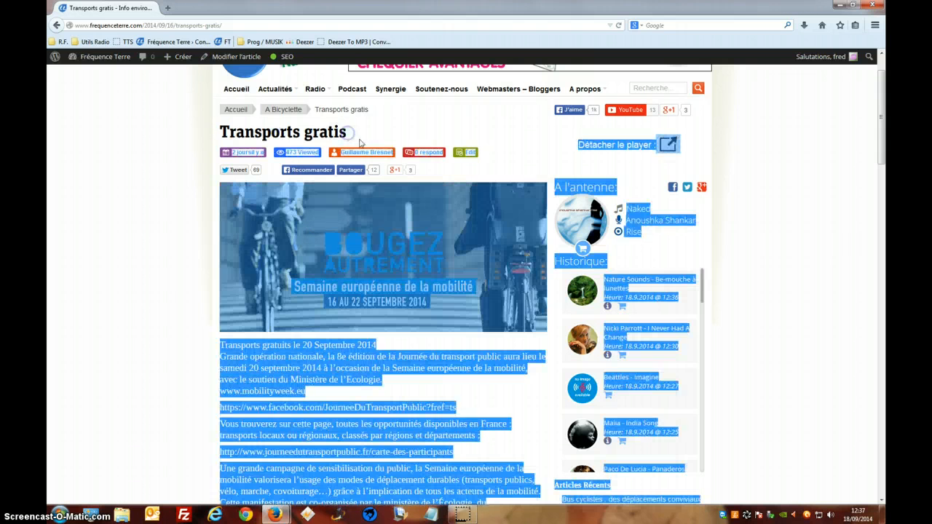
left_click(359, 131)
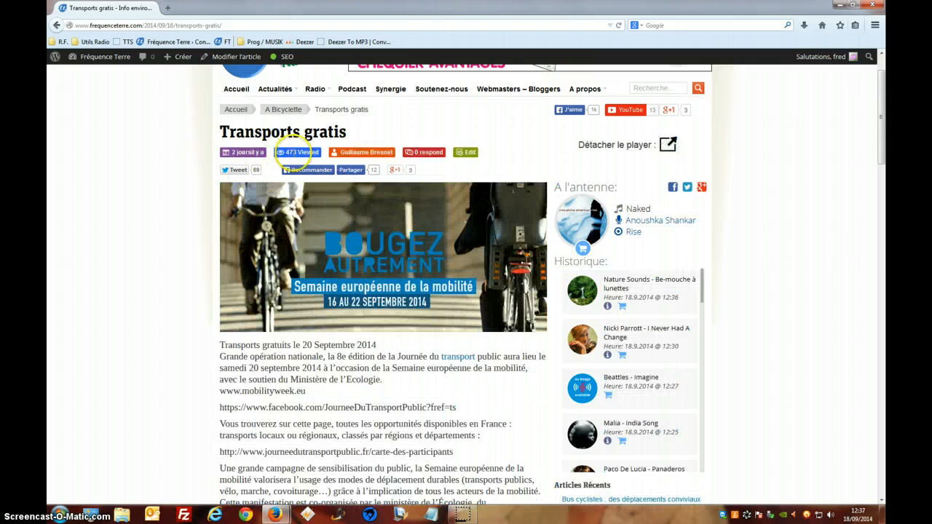
left_click_drag(286, 152, 319, 154)
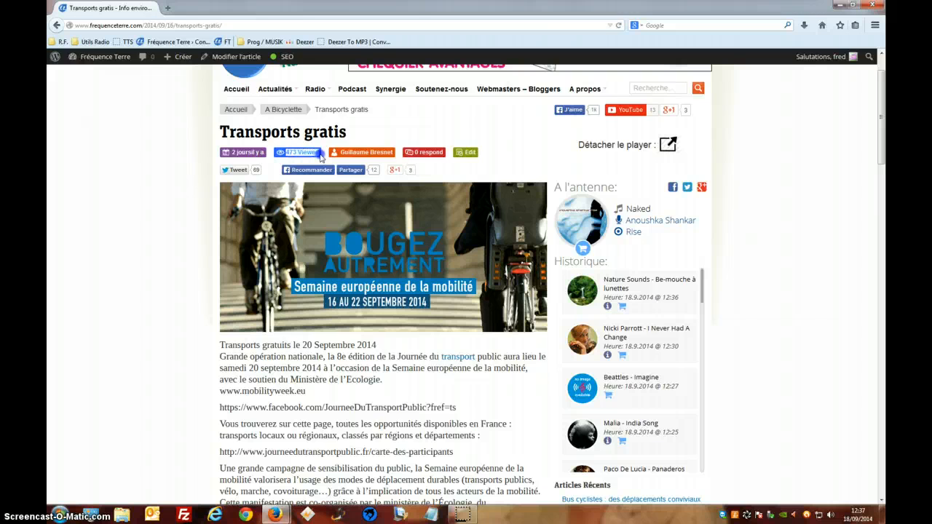
left_click(162, 177)
scroll(167, 197, "down", 1)
scroll(166, 195, "down", 15)
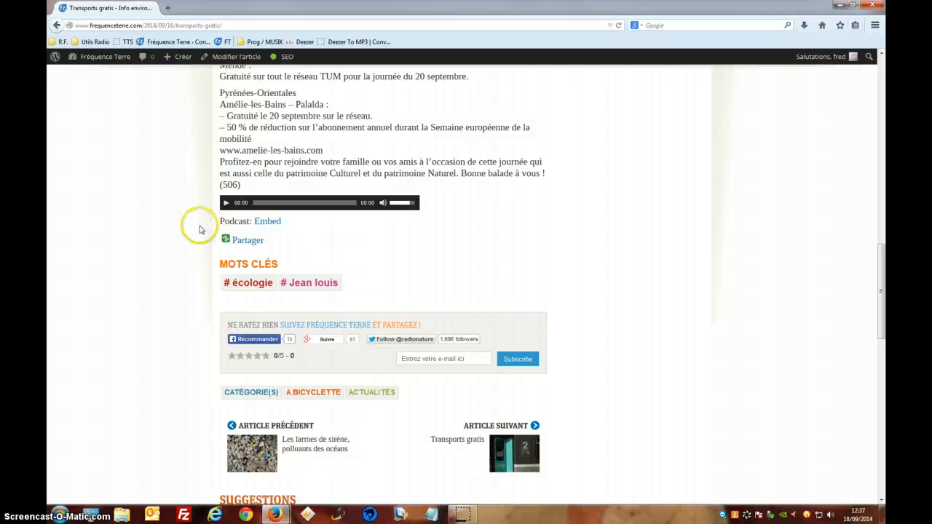
left_click_drag(281, 186, 229, 185)
left_click(224, 184)
scroll(287, 183, "up", 4)
scroll(314, 174, "up", 10)
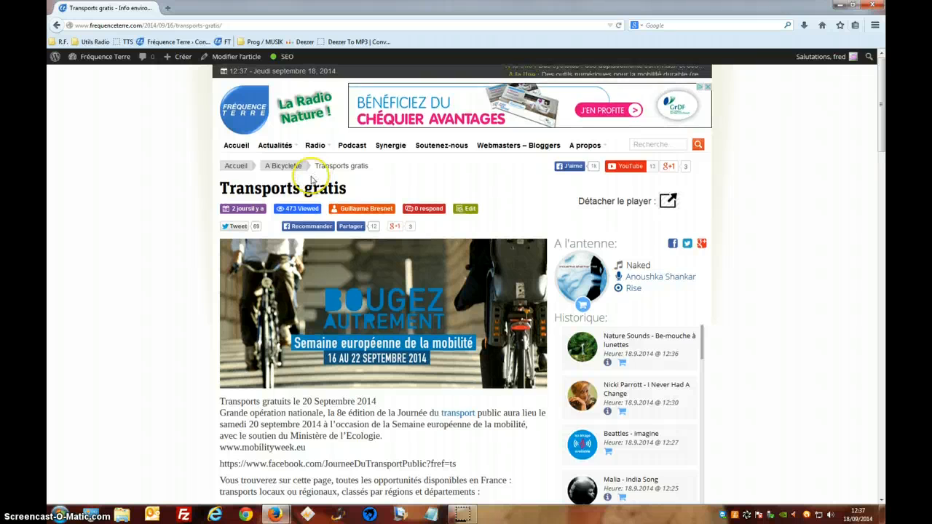
scroll(239, 182, "down", 1)
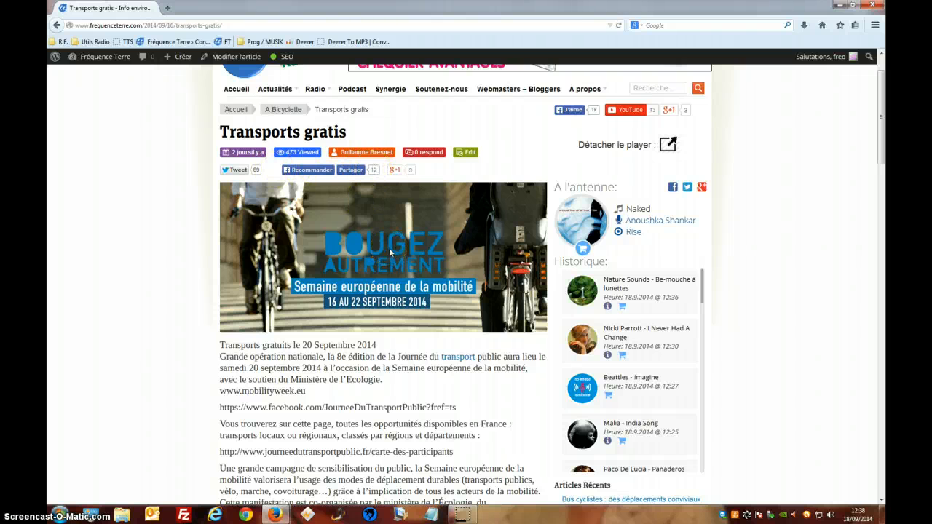
scroll(425, 280, "down", 2)
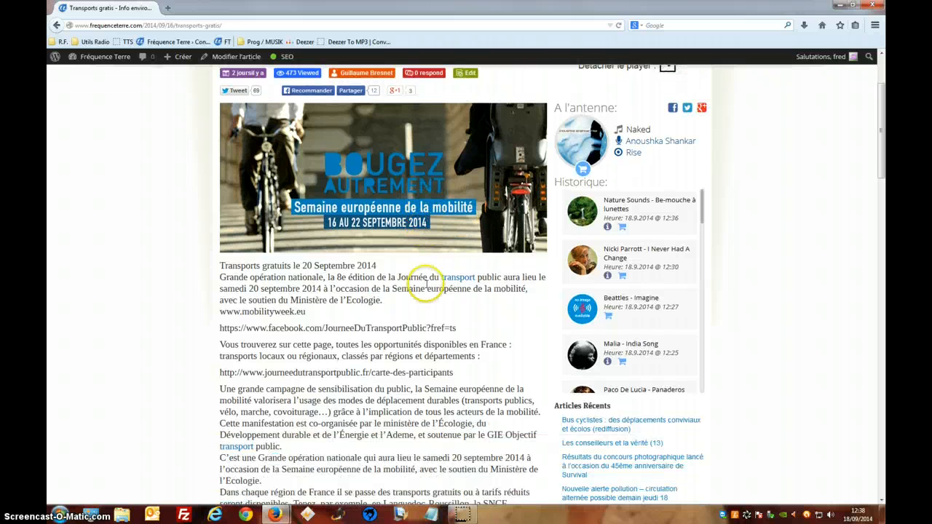
scroll(427, 284, "down", 4)
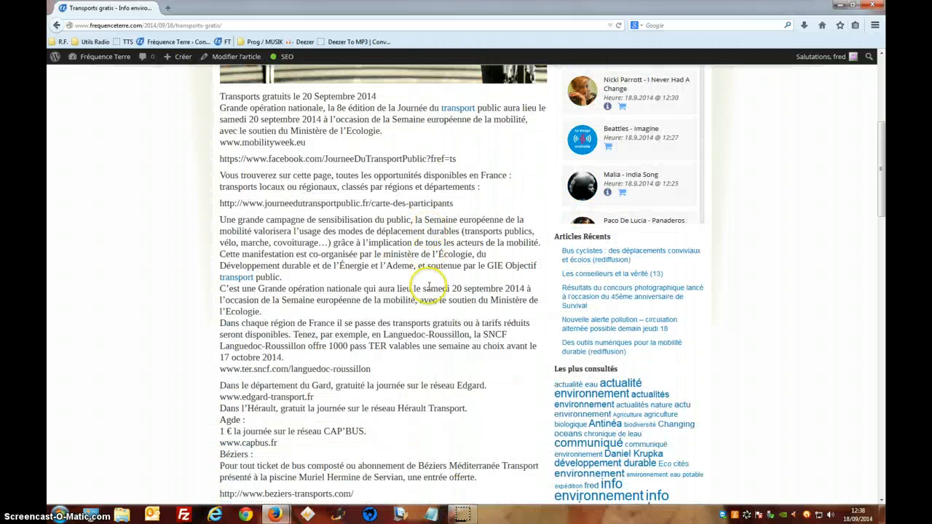
scroll(430, 284, "down", 1)
scroll(433, 283, "up", 5)
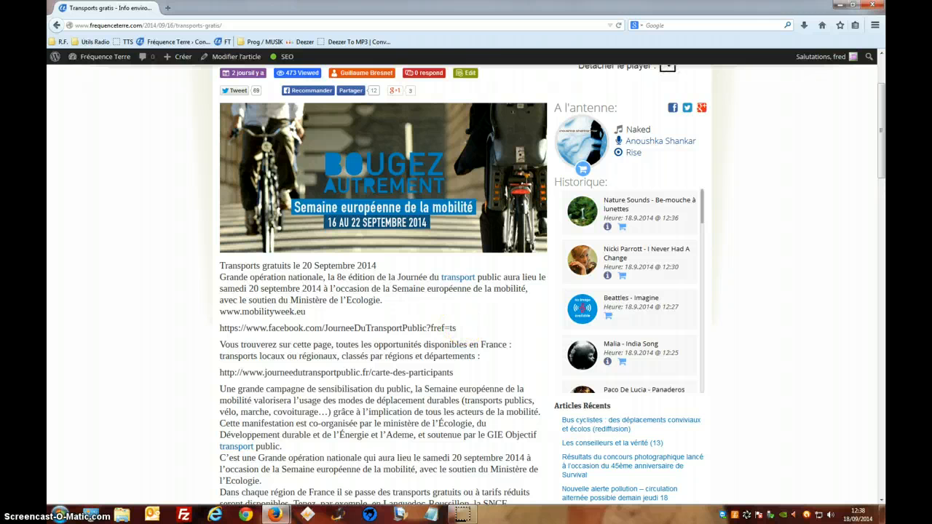
left_click(468, 76)
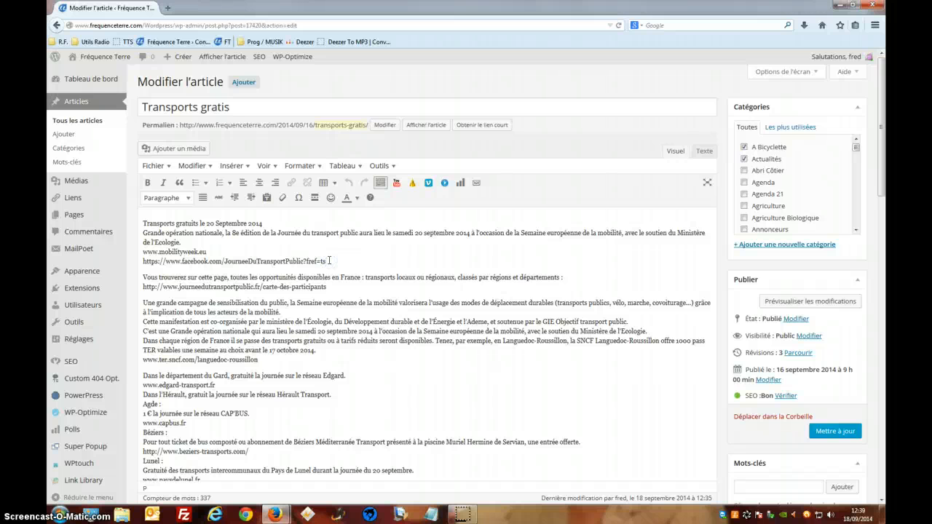
left_click(329, 260)
left_click_drag(329, 261, 138, 263)
key("ctrl+c")
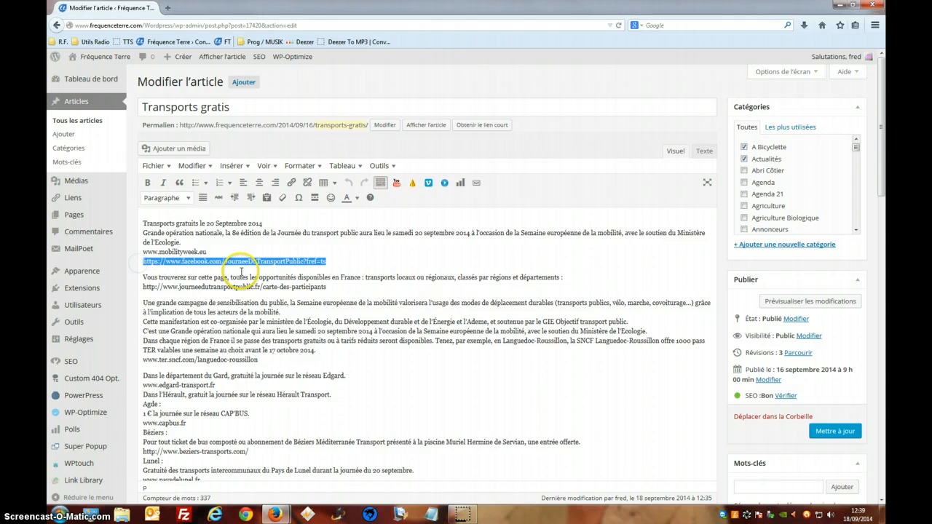
left_click(168, 8)
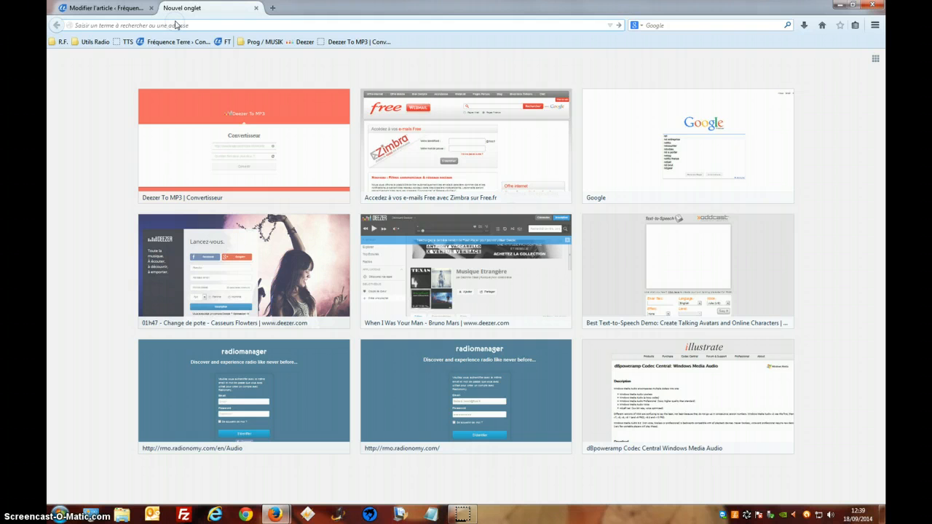
left_click(176, 25)
key("ctrl+v")
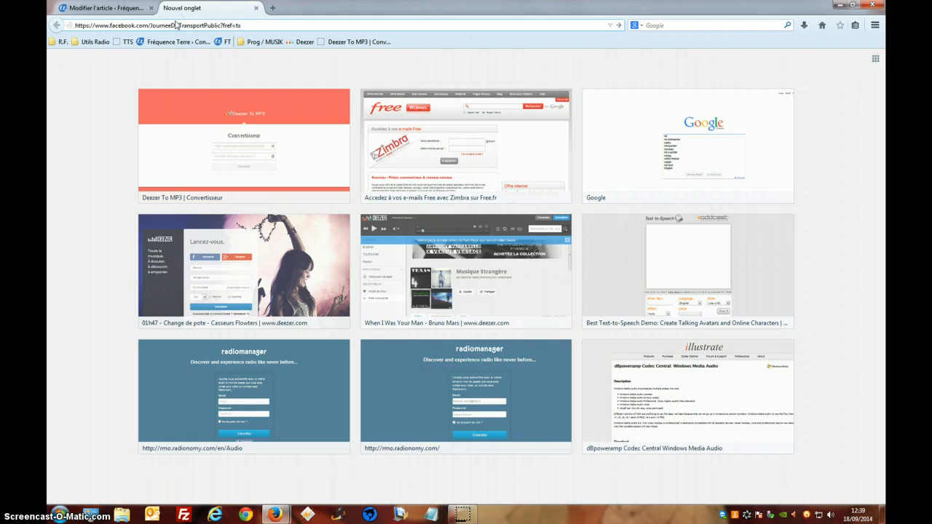
key("Return")
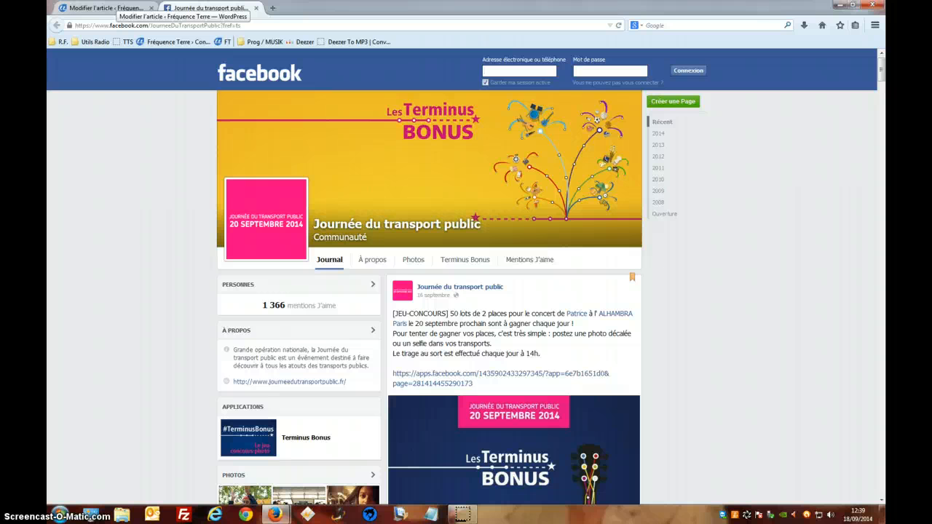
left_click(110, 8)
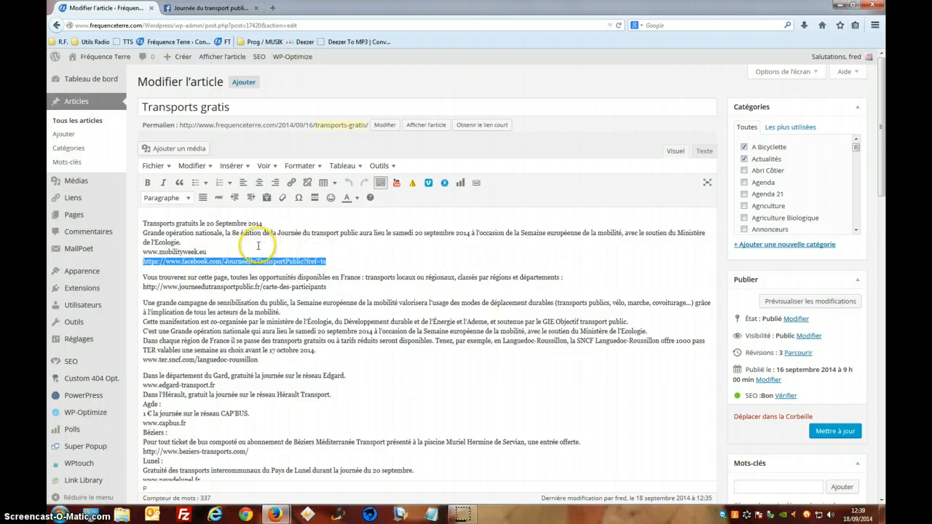
left_click_drag(208, 252, 144, 253)
key("ctrl+c")
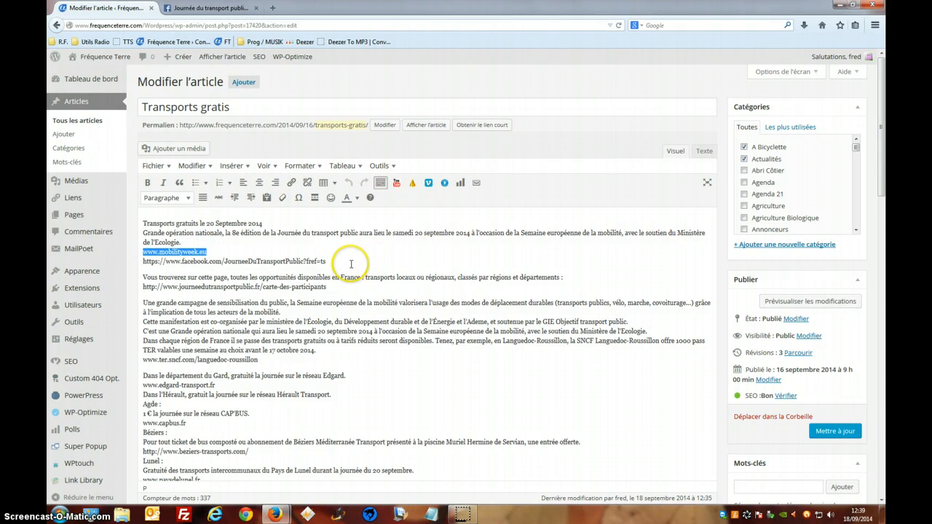
left_click(208, 8)
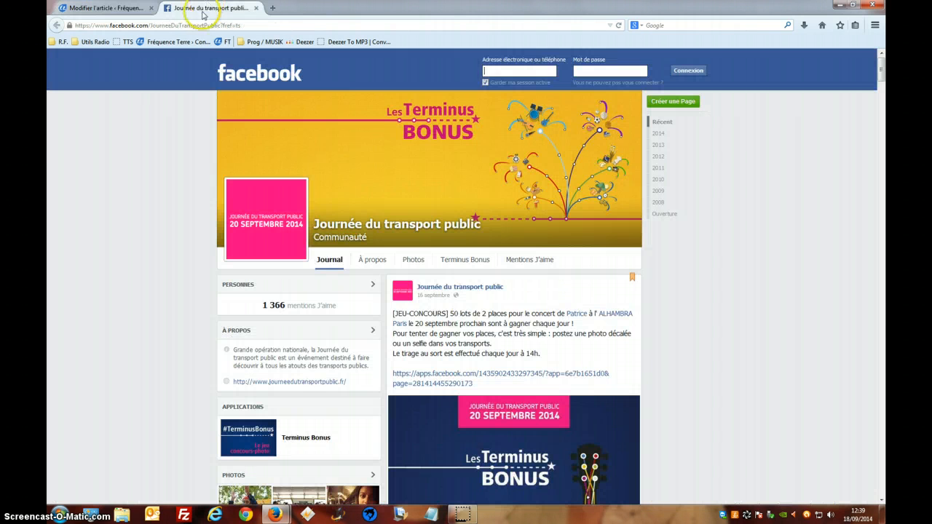
left_click(239, 26)
key("ctrl+v")
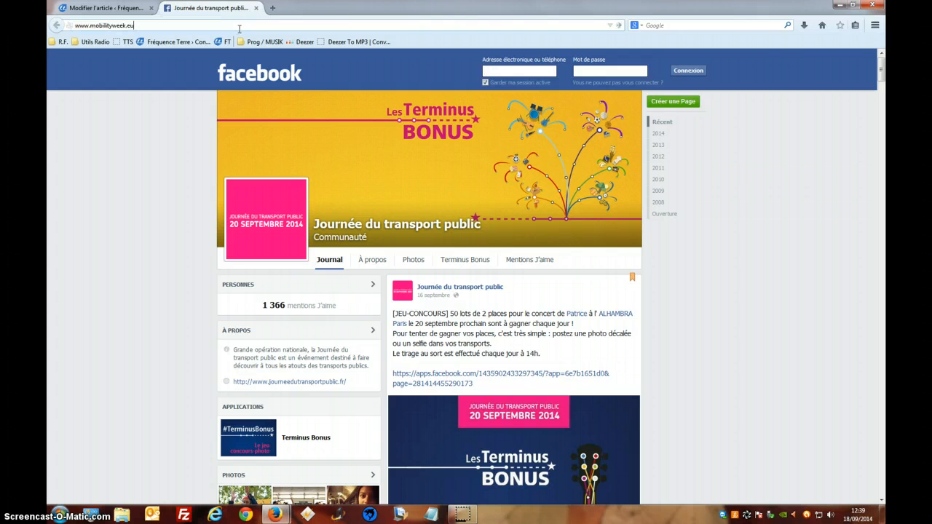
key("Return")
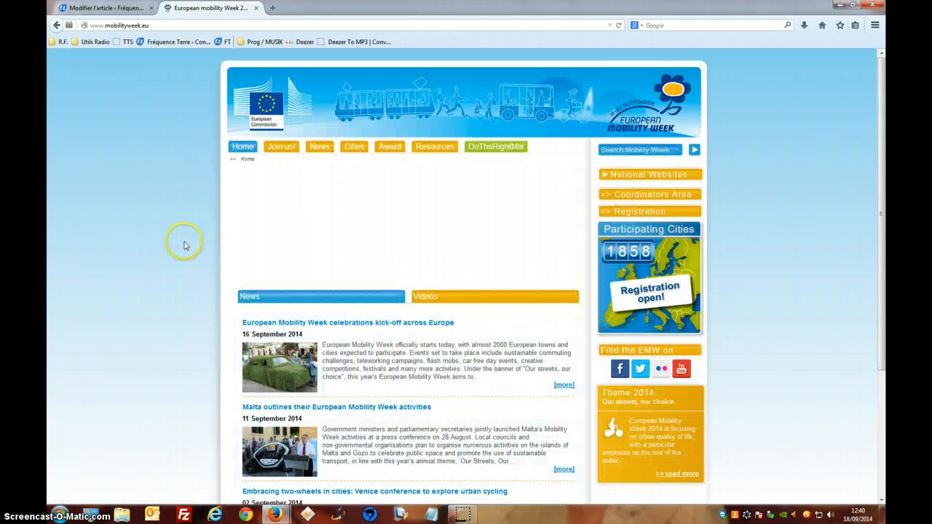
left_click(168, 24)
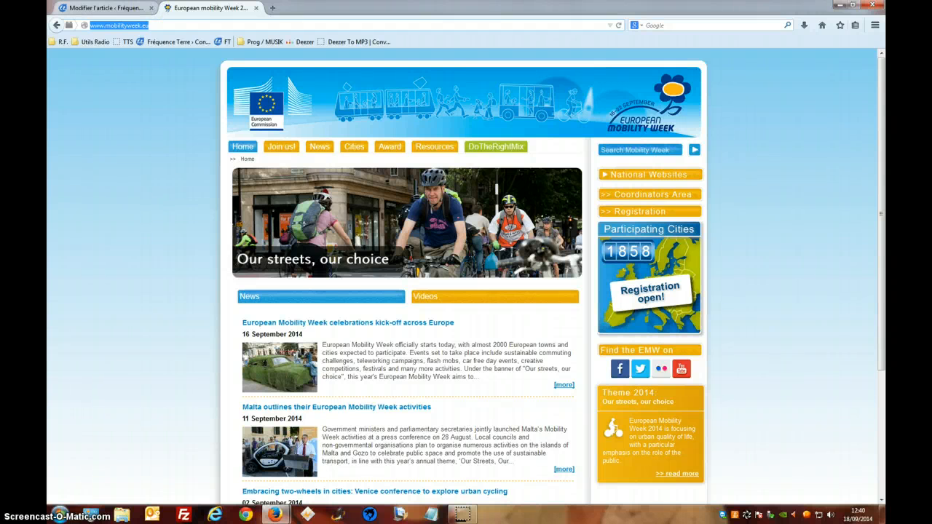
left_click(107, 8)
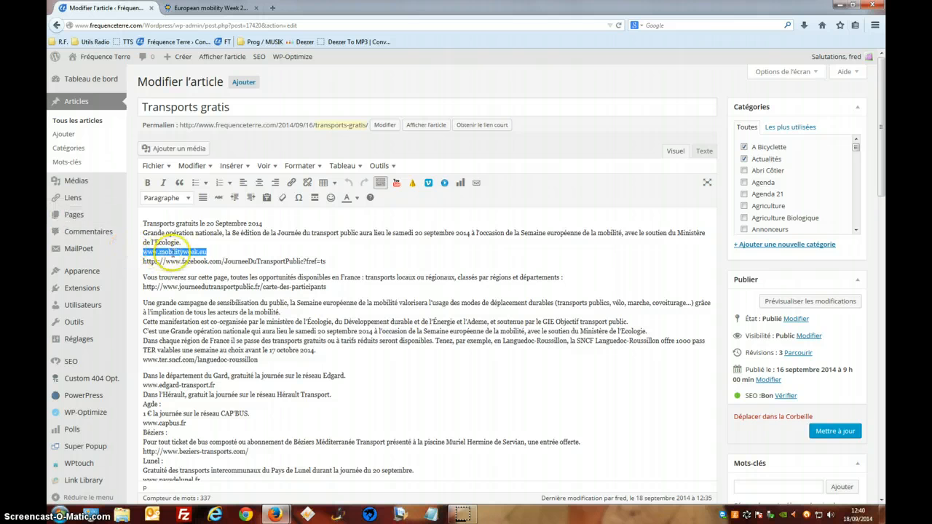
left_click(211, 251)
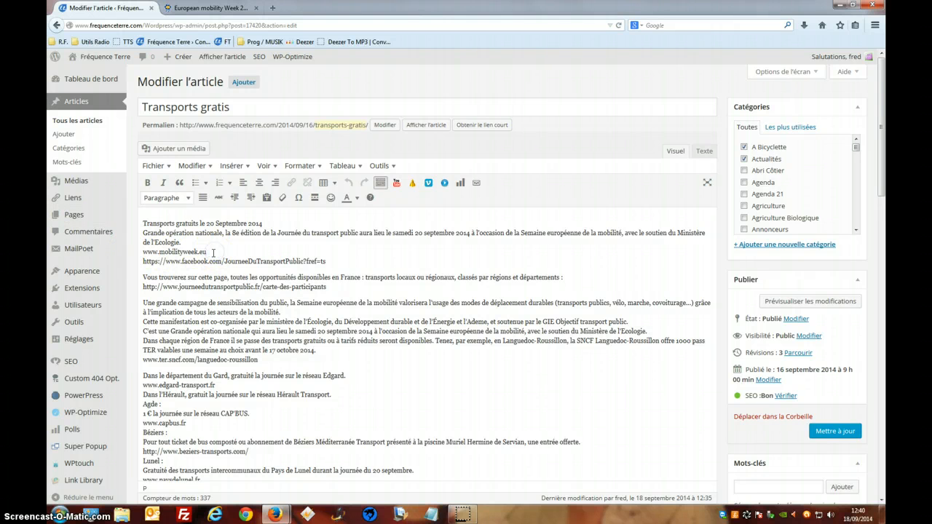
left_click_drag(142, 268, 120, 252)
key("ctrl+c")
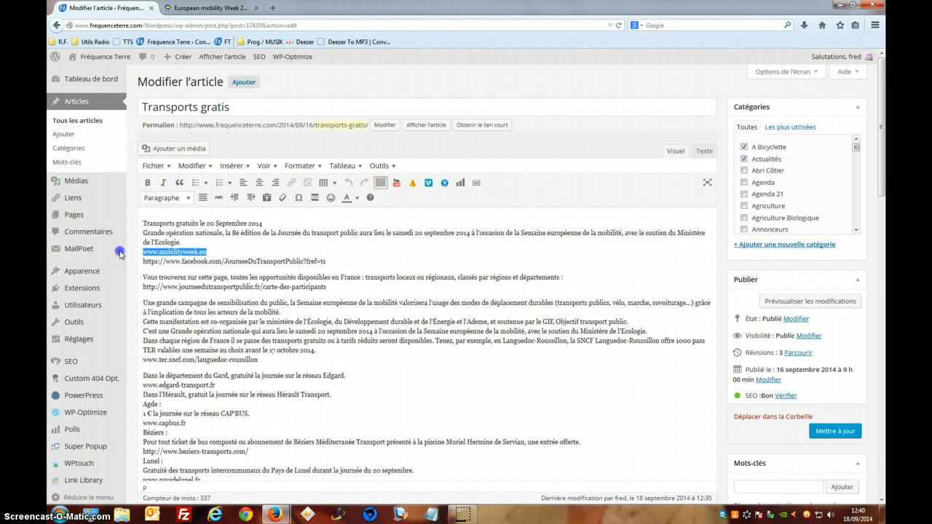
left_click(293, 183)
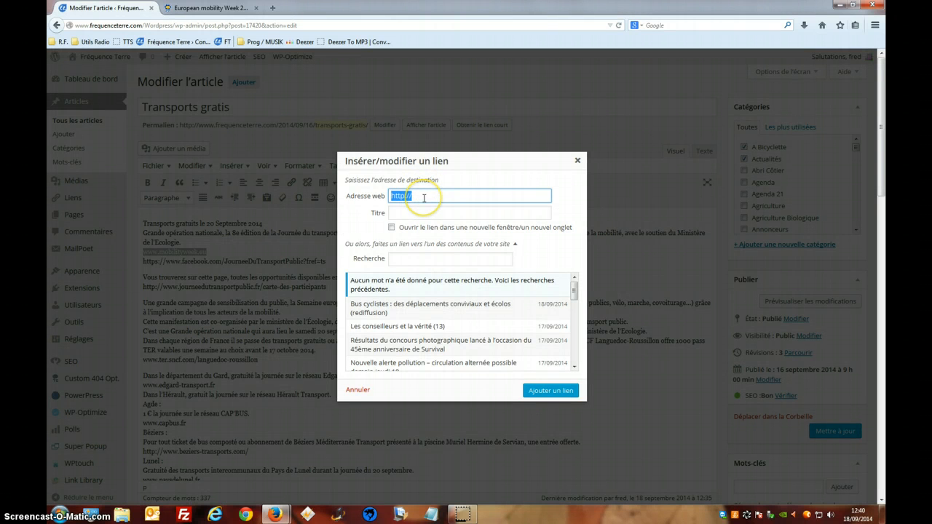
key("ctrl+v")
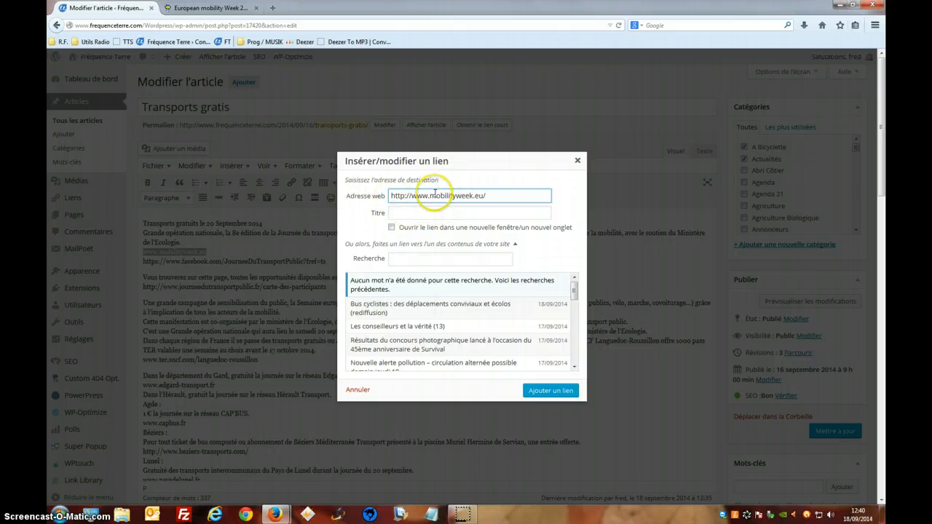
Step: Give the link the title "Semaine de la mobilité", make it open in a new tab, and insert it
double_click(410, 196)
left_click(416, 211)
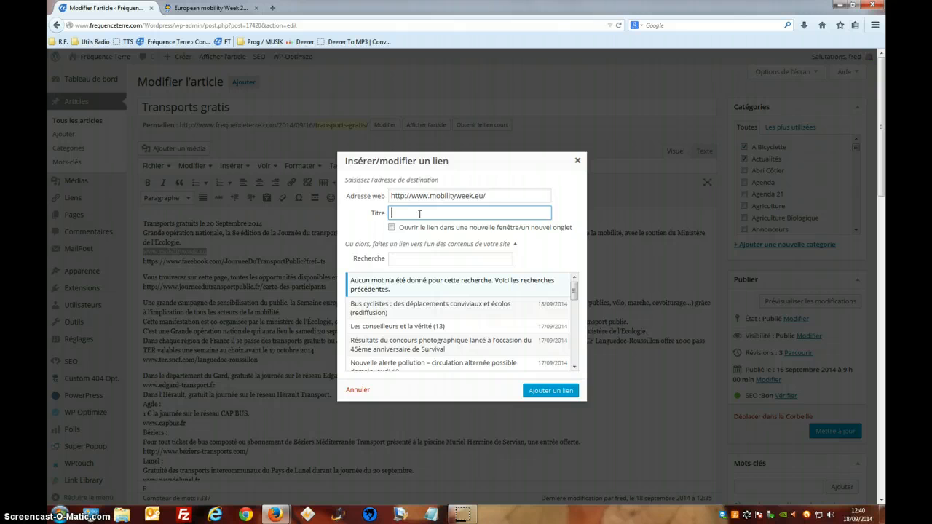
type("Semaine de la mobilité")
left_click(427, 230)
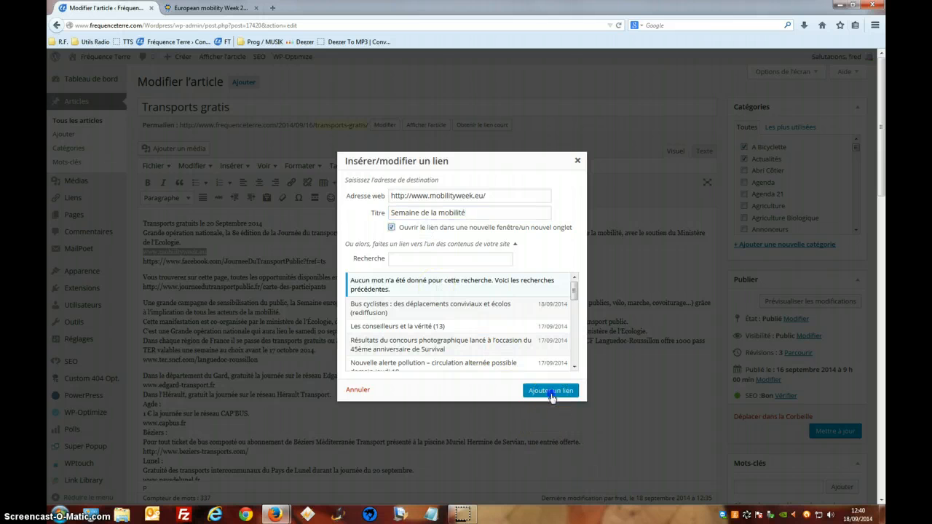
left_click(551, 393)
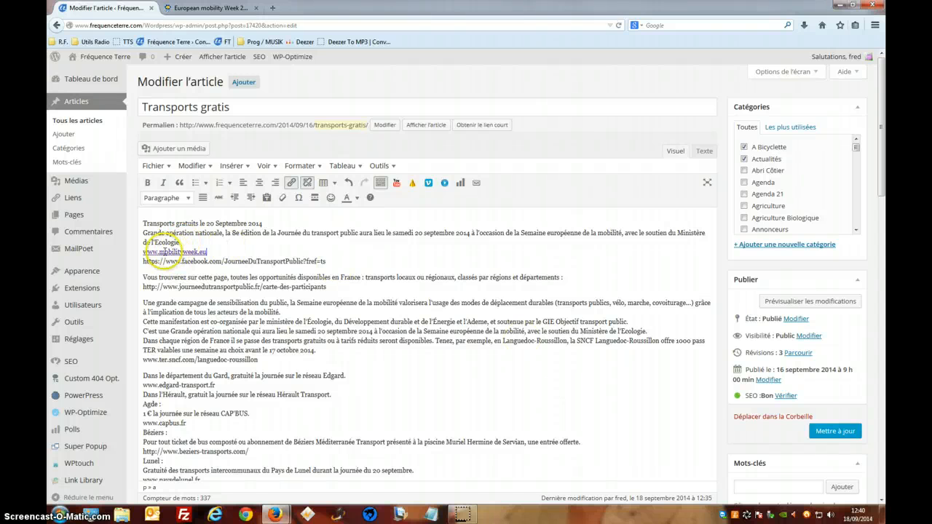
Step: Copy the Facebook address in the article and replace it with the text "La page facebook de la semaine de la mobilité"
left_click_drag(143, 259, 327, 262)
key("ctrl+c")
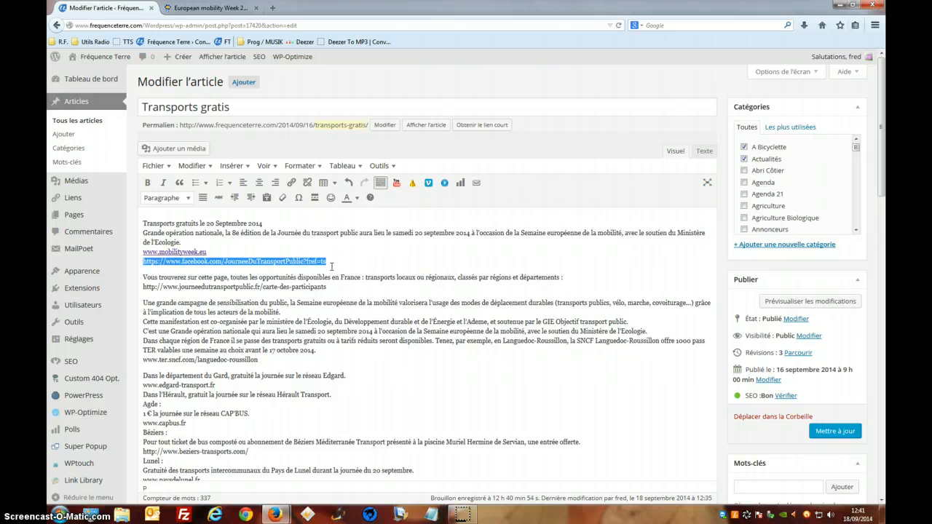
type("Ler s")
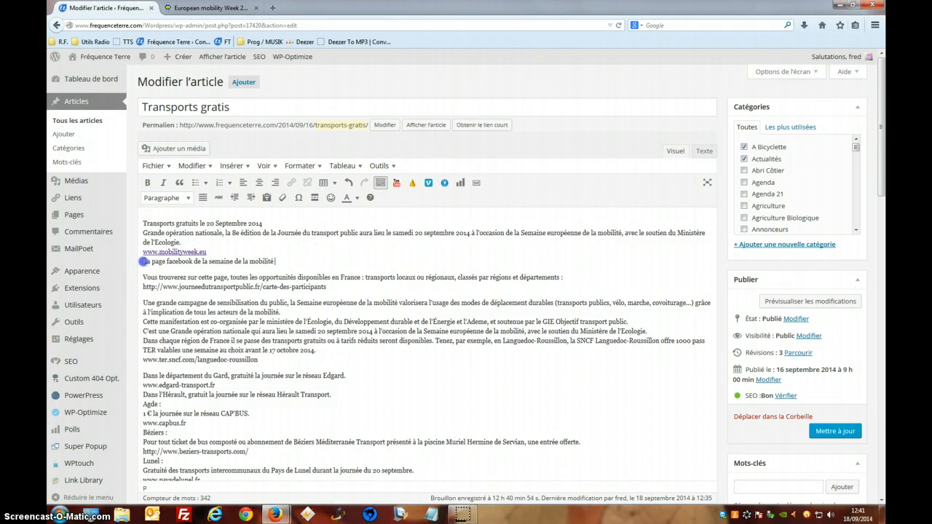
Step: Link the "La page facebook de la semaine de la mobilité" line to the copied Facebook address, with the title "Page Facebook"
left_click_drag(142, 261, 272, 260)
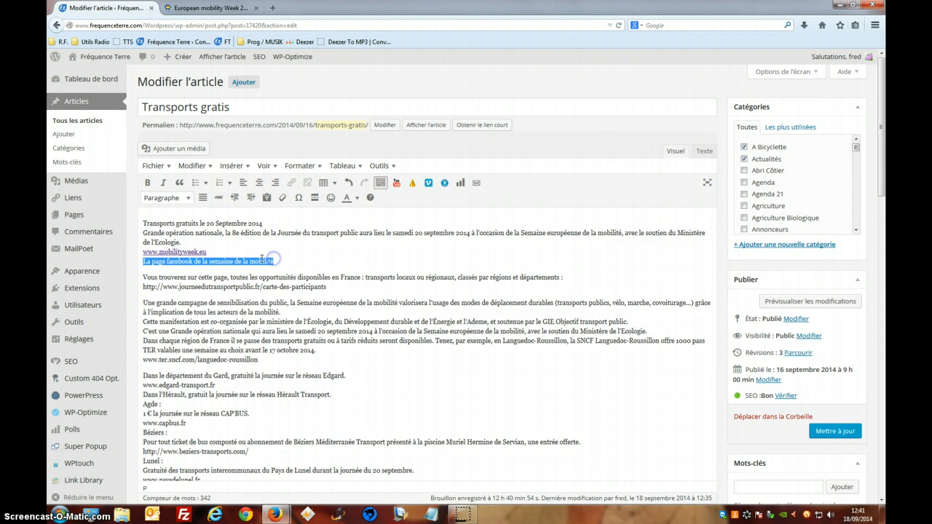
left_click(291, 183)
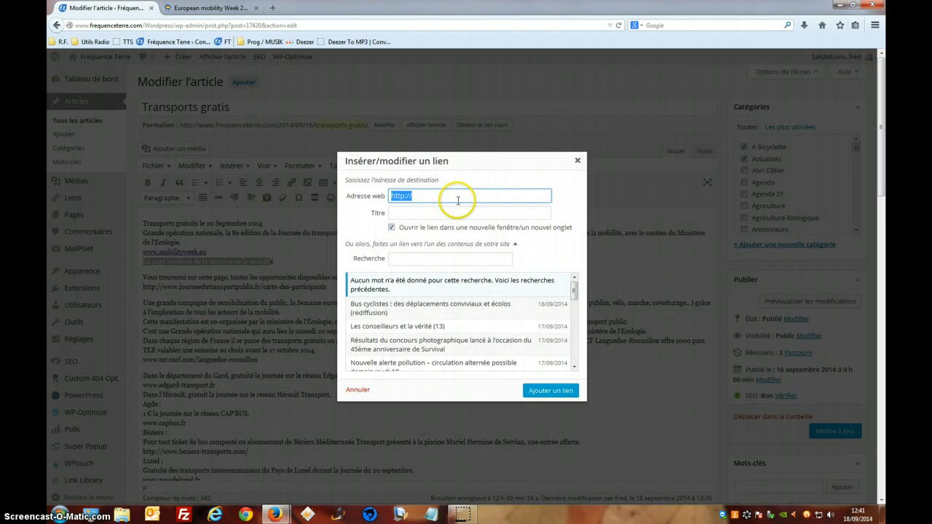
key("ctrl+v")
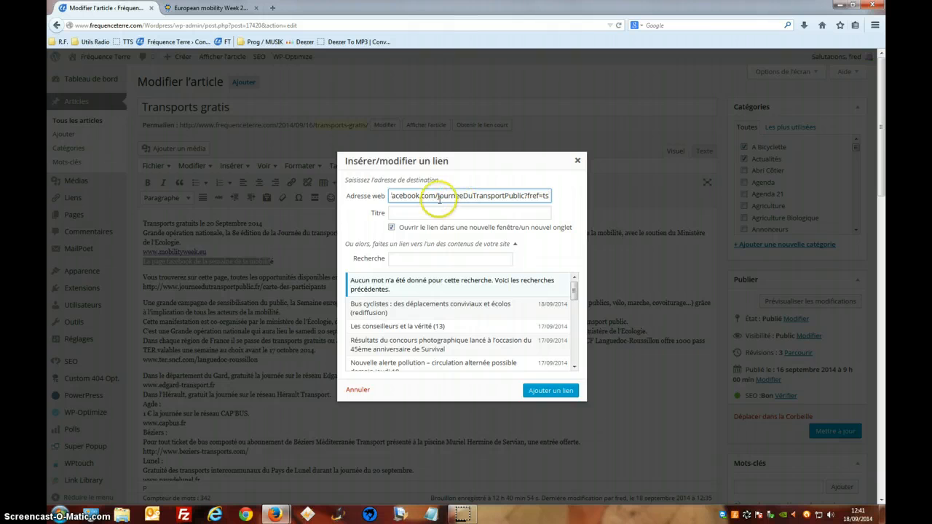
left_click(433, 214)
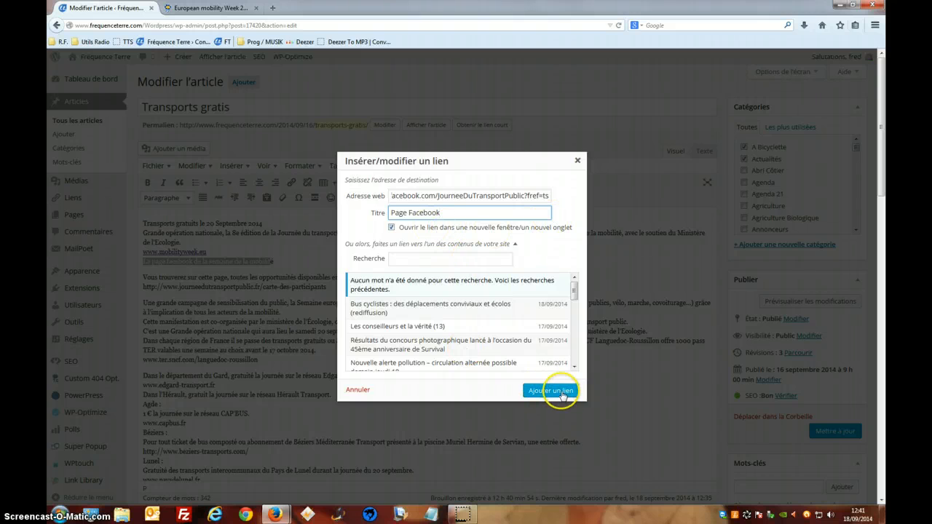
left_click(552, 388)
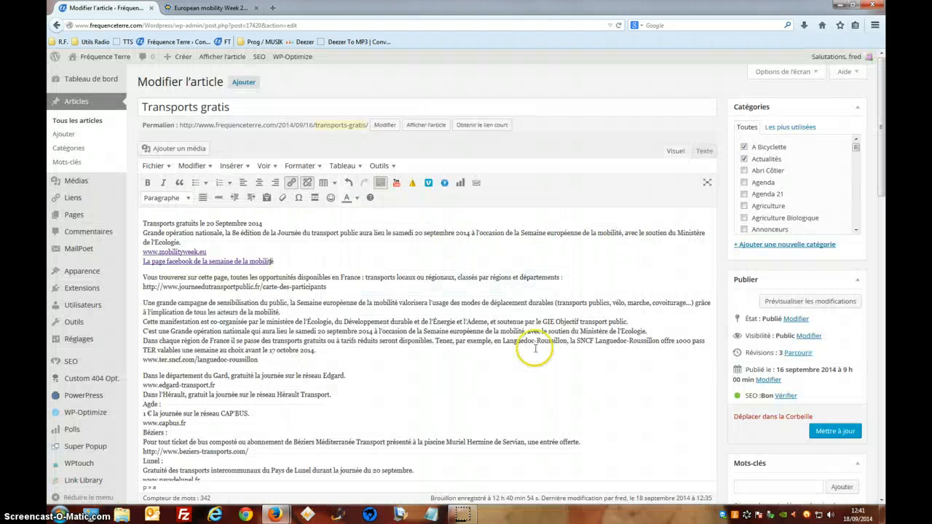
Step: Link the unlinked final letter of "La page facebook de la semaine de la mobilité" to the copied Facebook address, opening in a new tab
left_click(270, 259)
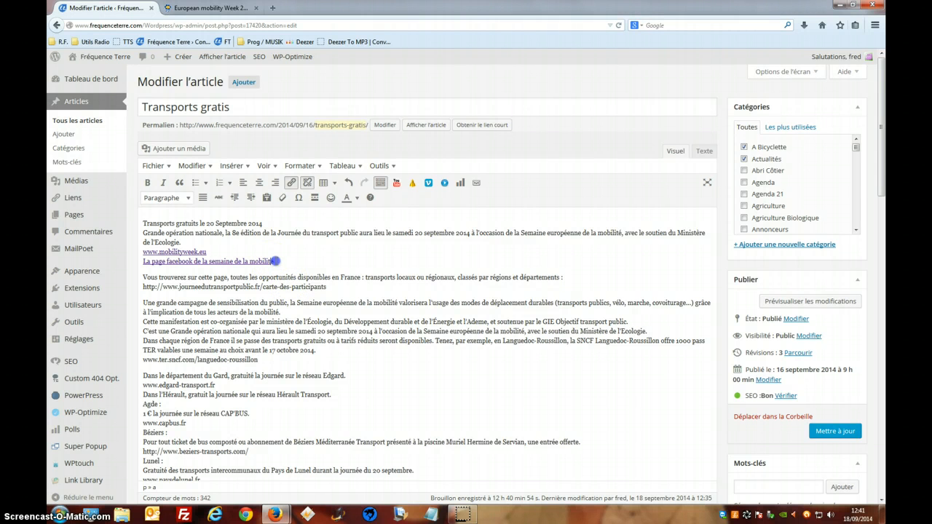
left_click(291, 182)
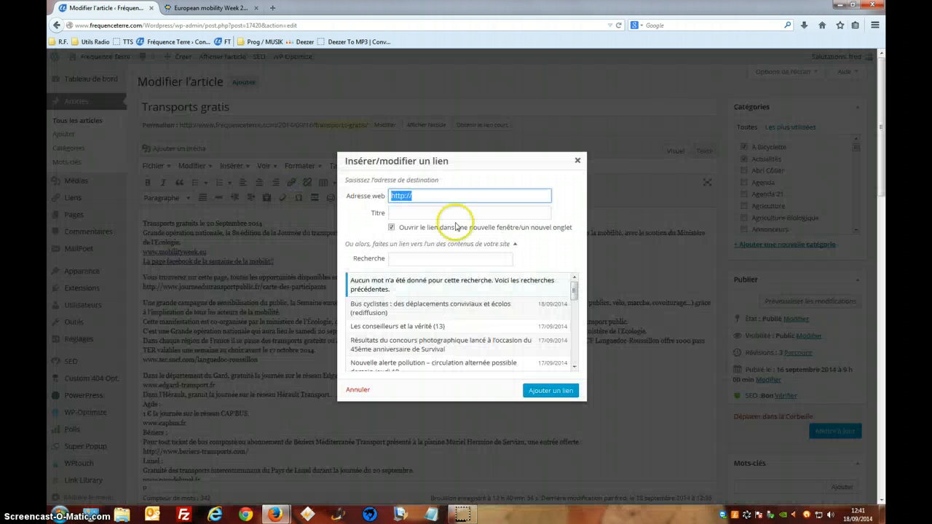
key("ctrl+v")
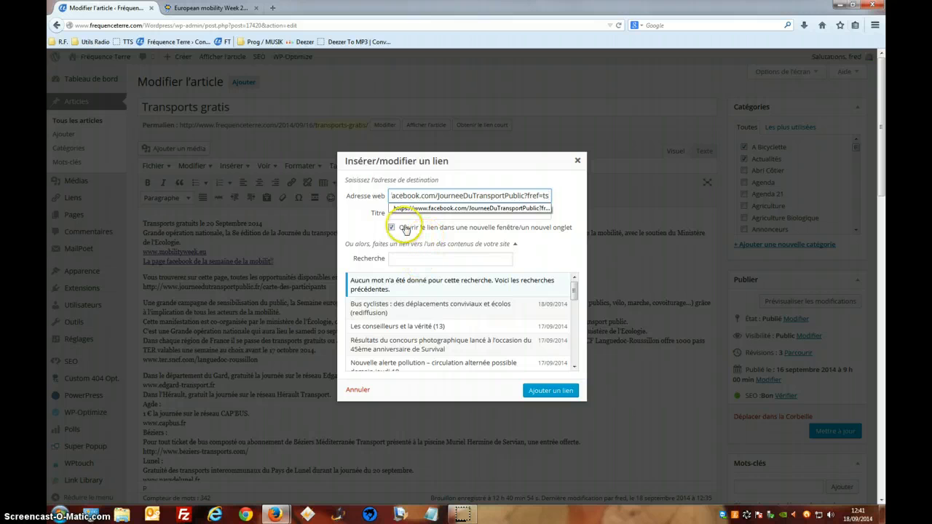
left_click(436, 208)
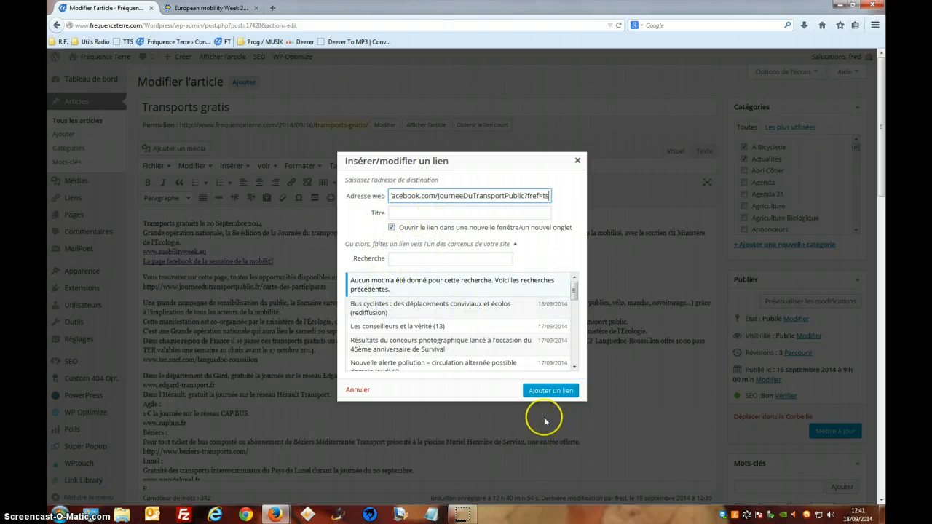
left_click(547, 391)
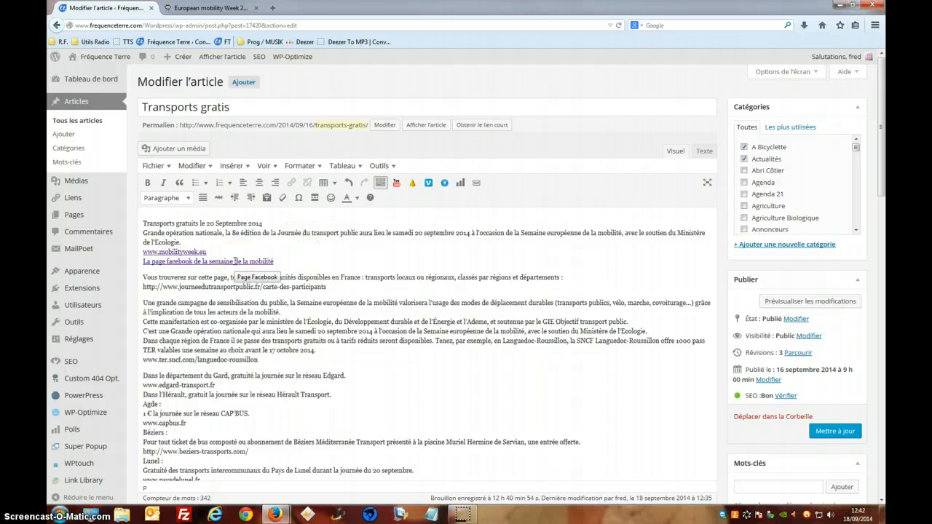
left_click(189, 251)
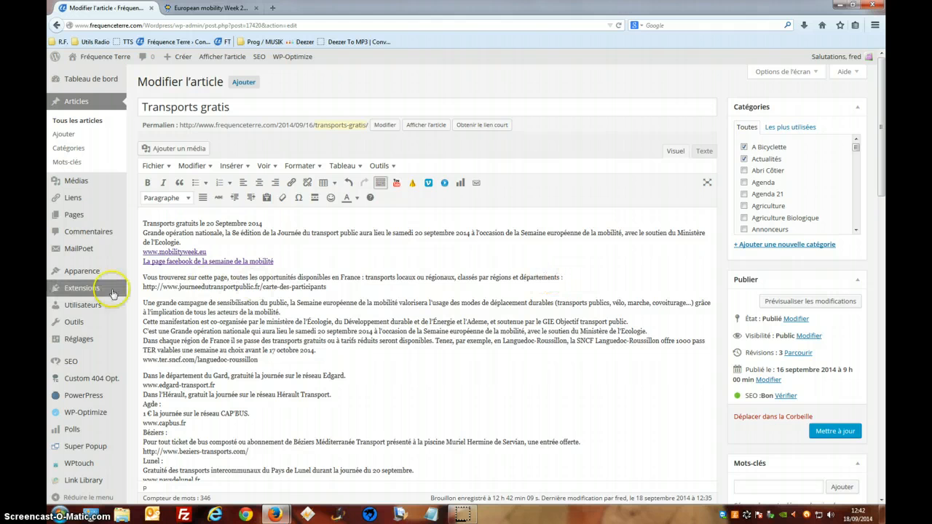
left_click(330, 287)
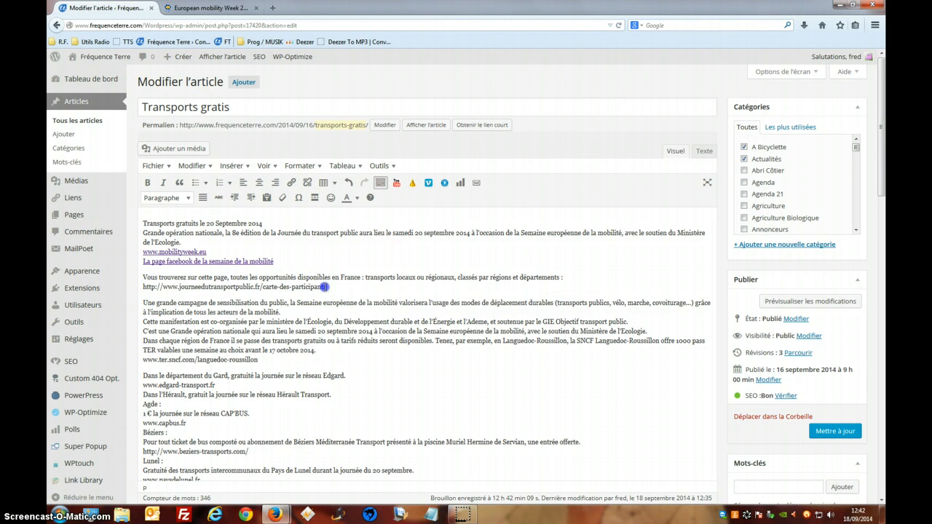
left_click_drag(324, 287, 120, 292)
mouse_move(109, 289)
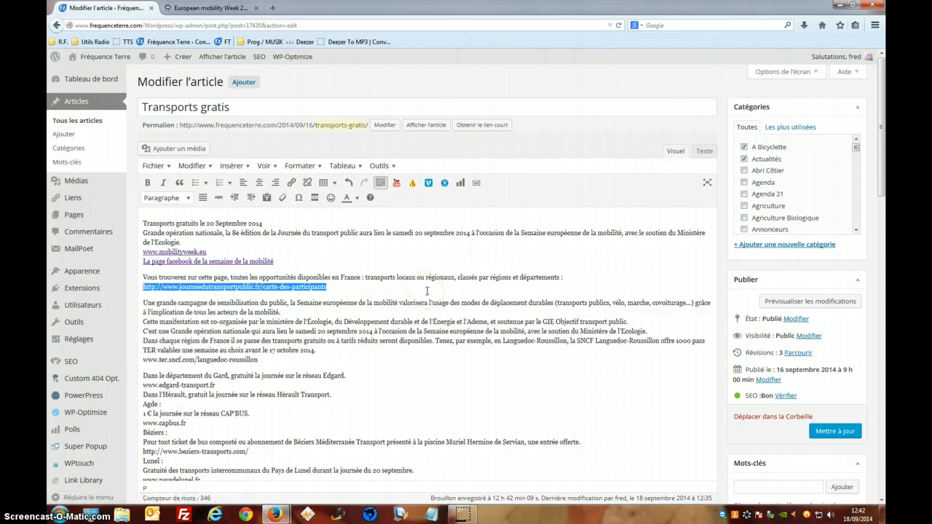
key("Delete")
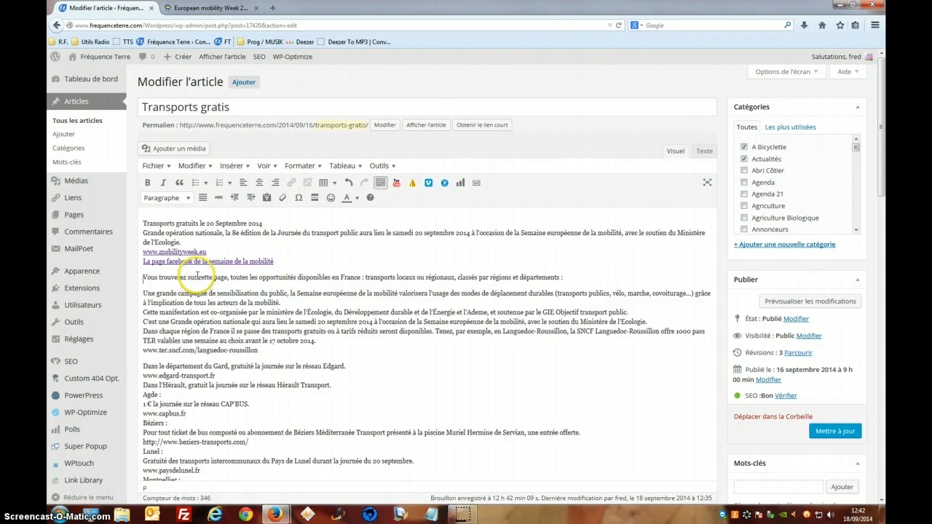
Step: Link the words "cette page" to the cut carte-des-participants address, opening in a new tab
left_click_drag(197, 278, 229, 278)
left_click(291, 182)
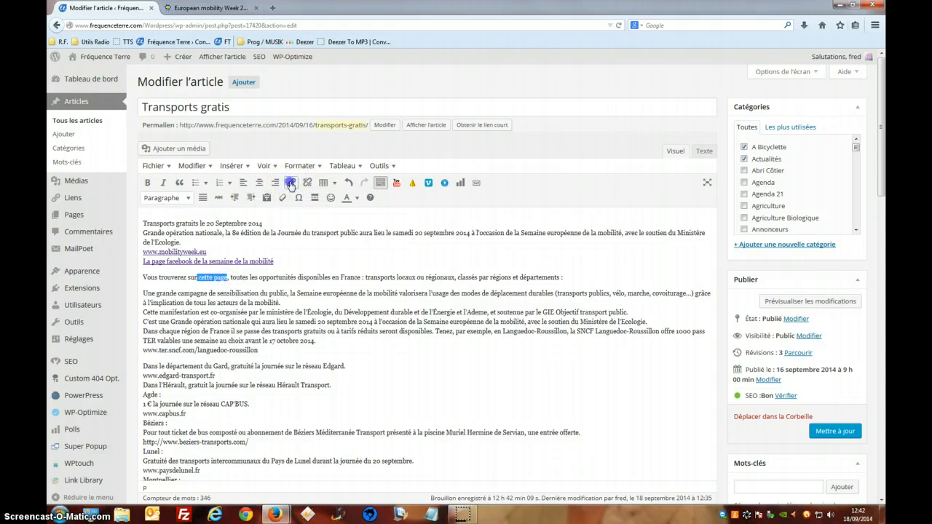
key("ctrl+v")
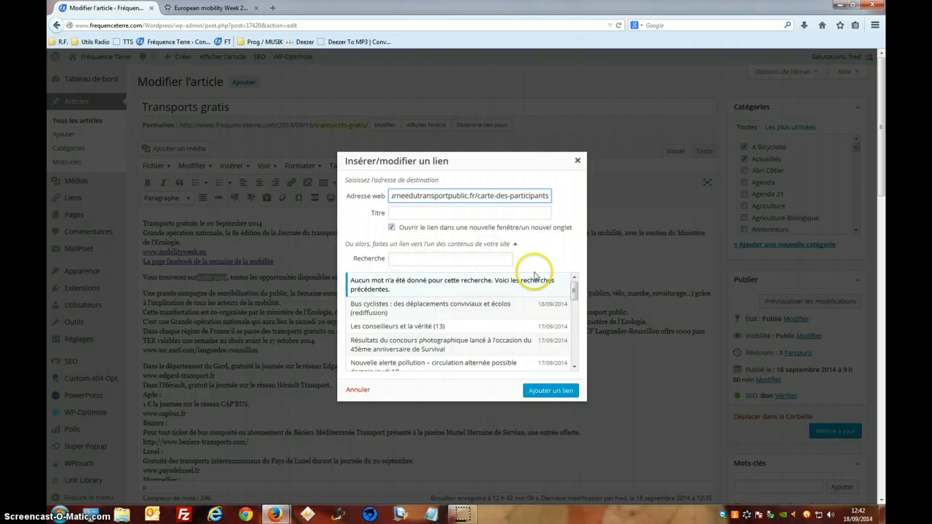
left_click(557, 391)
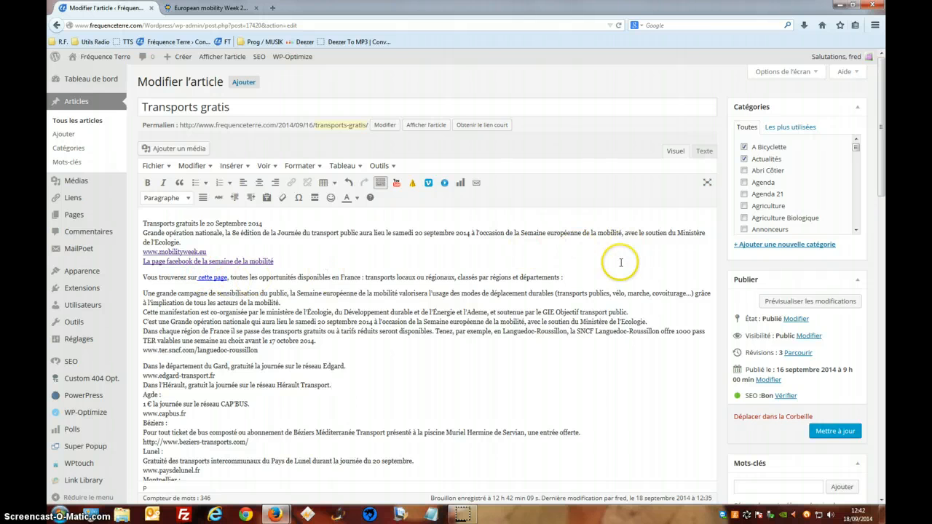
Step: Look over the rest of the article text and update the published article with the new links
scroll(616, 264, "down", 2)
scroll(616, 263, "down", 4)
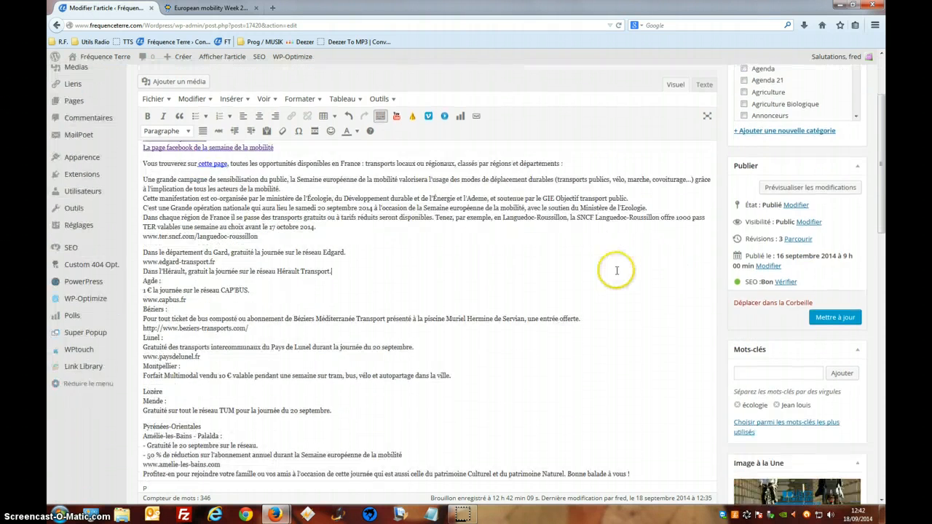
scroll(613, 269, "down", 4)
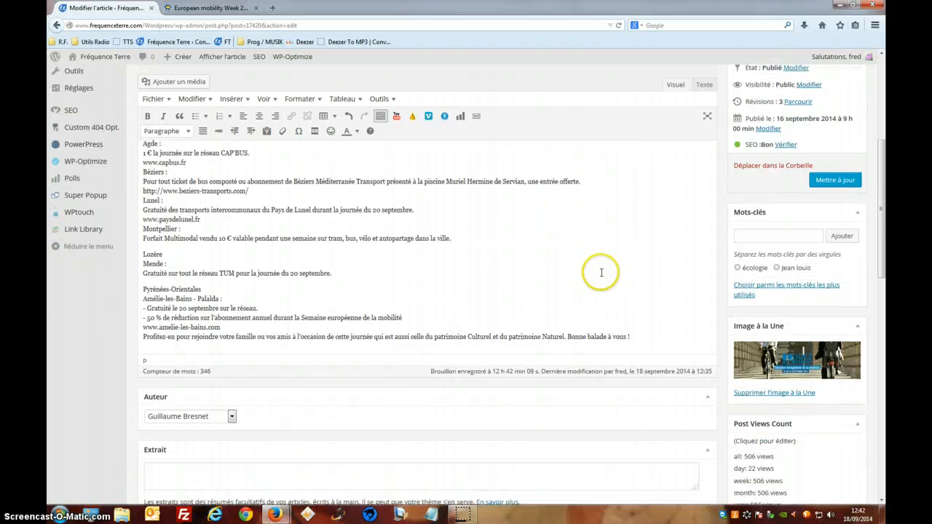
scroll(601, 276, "up", 4)
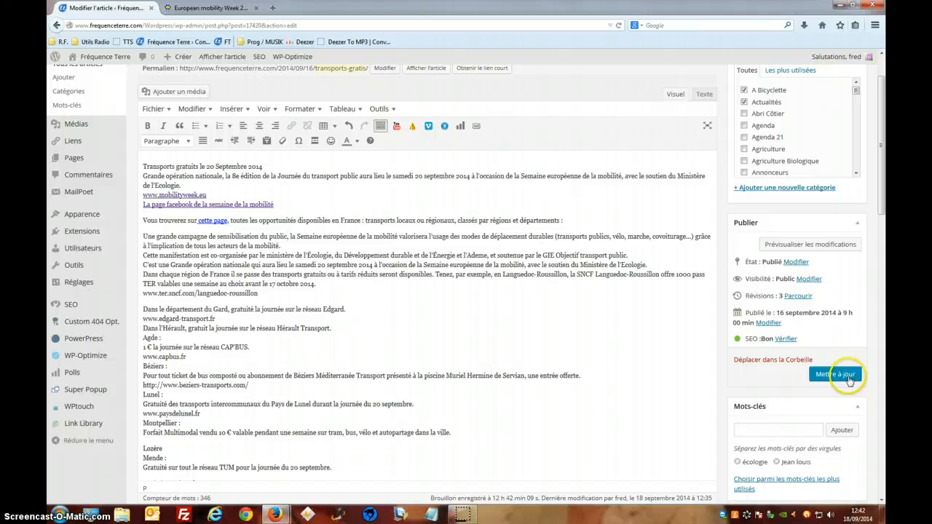
left_click(838, 374)
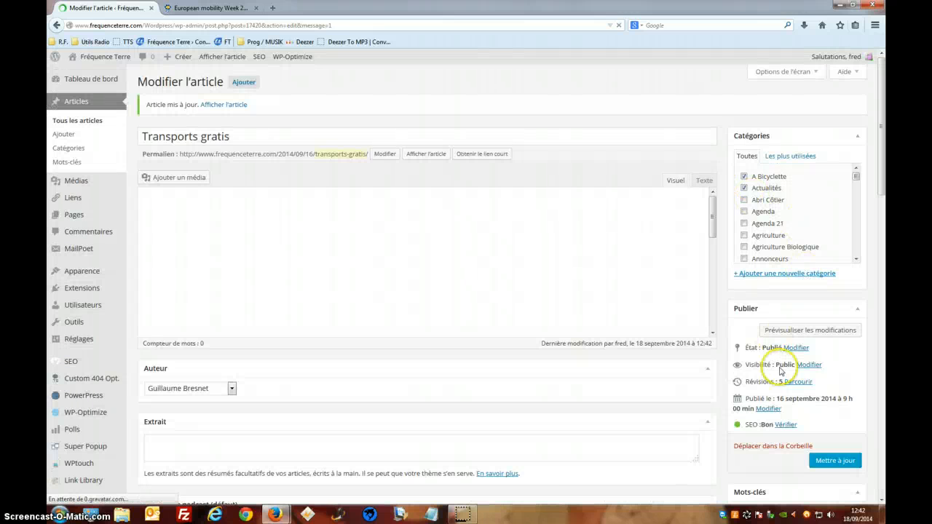
Step: Preview the updated article and examine the linked lines in its text
left_click(798, 335)
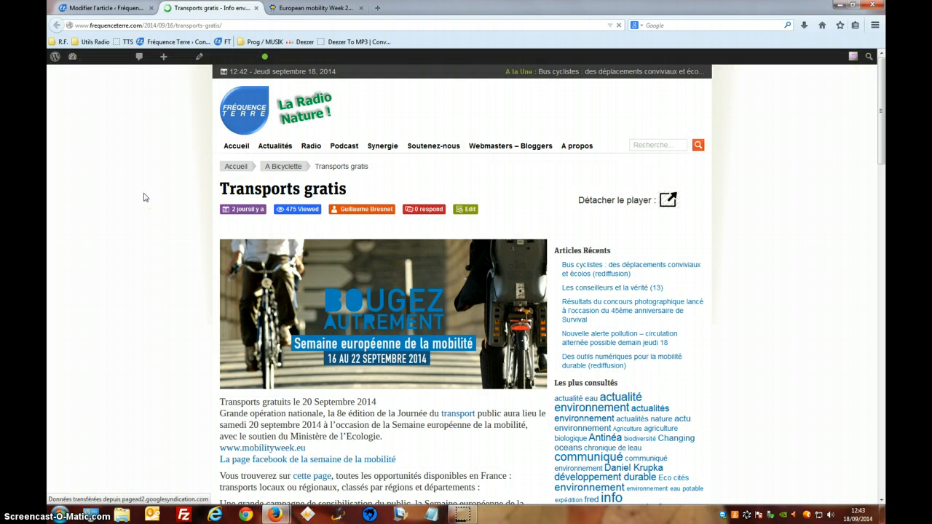
scroll(415, 394, "down", 6)
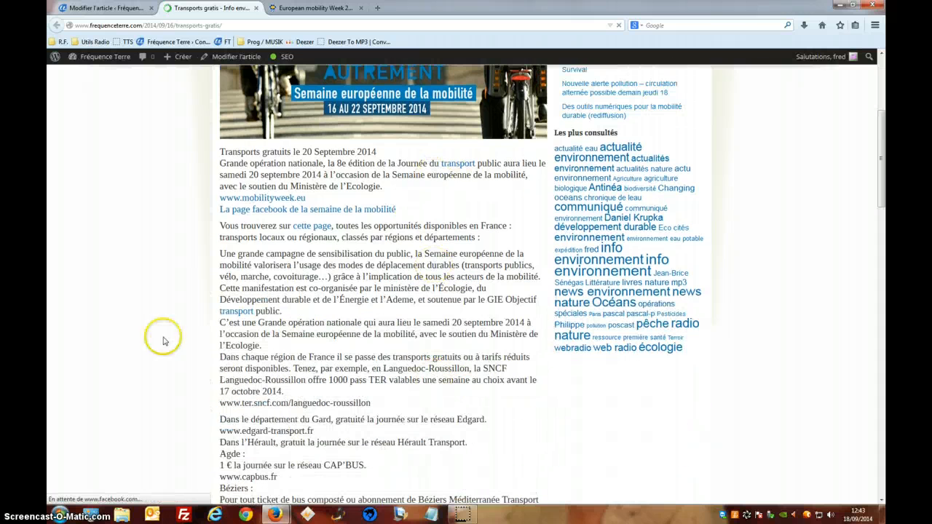
scroll(250, 197, "down", 1)
scroll(270, 180, "down", 1)
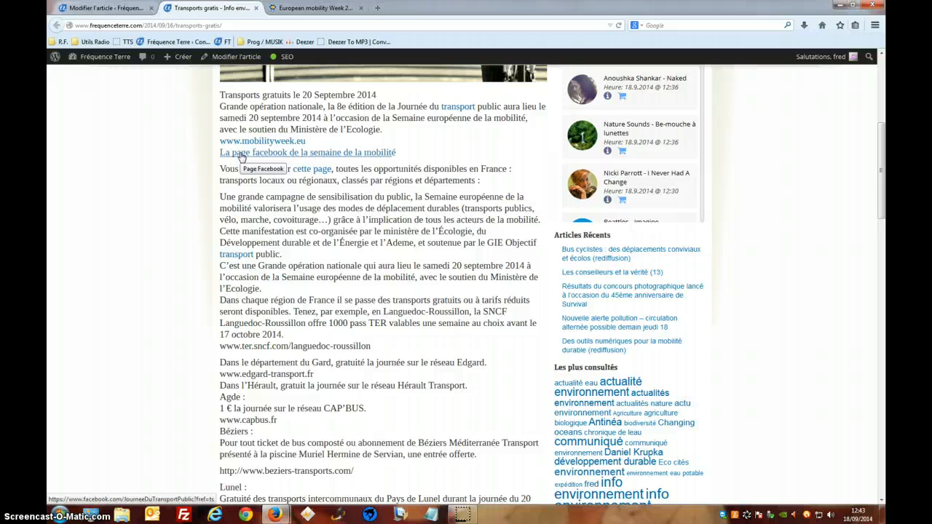
Step: Test the Facebook page link and the "cette page" link from the article, and look through the participants map page
left_click(242, 155)
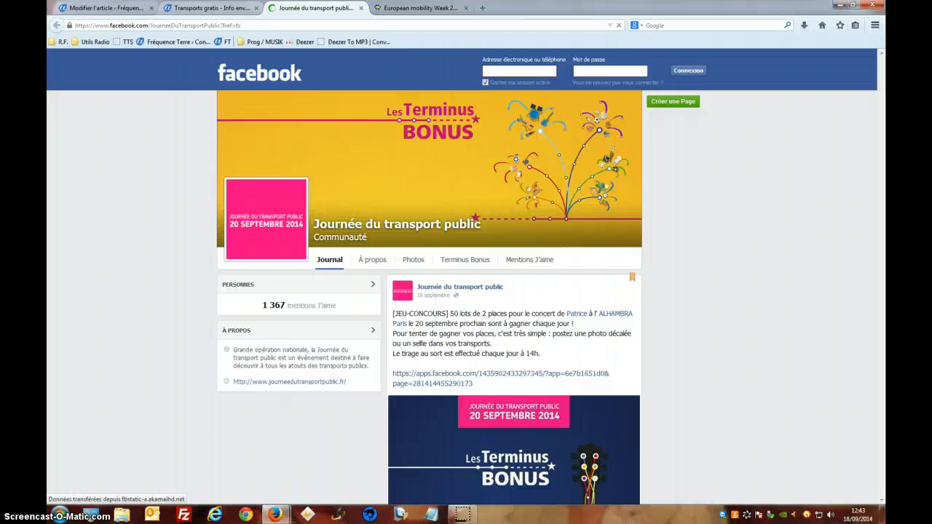
left_click(206, 8)
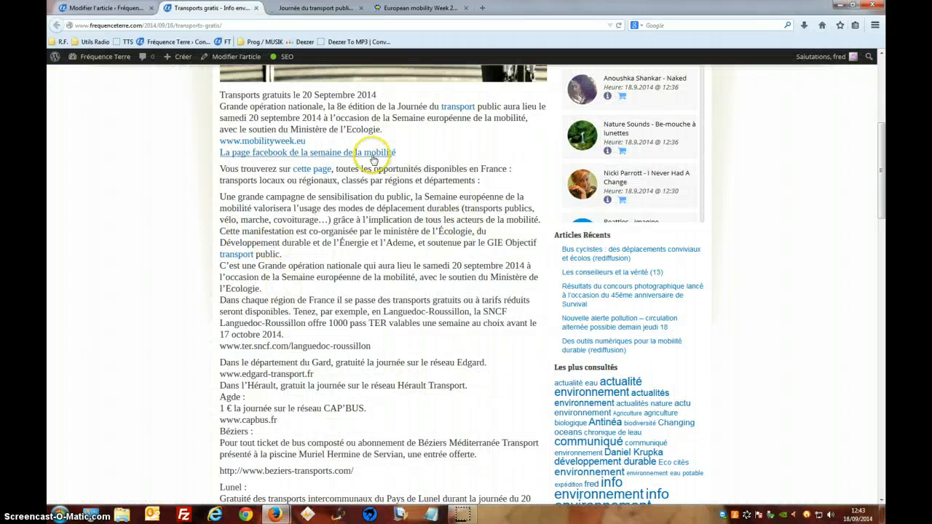
left_click(315, 173)
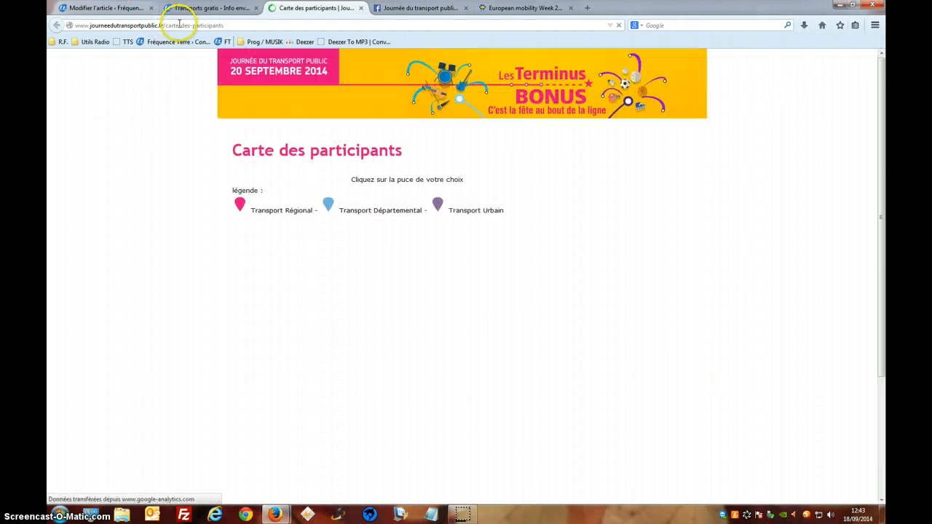
left_click(173, 265)
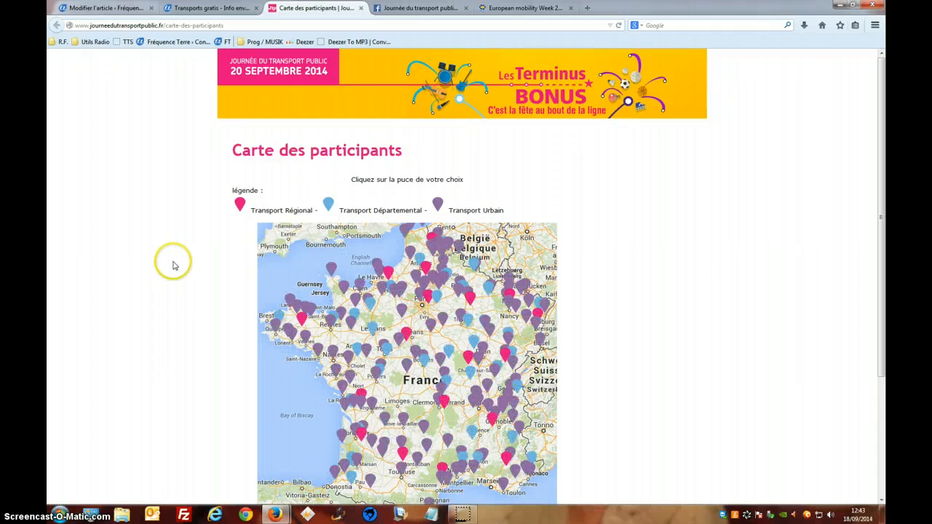
scroll(187, 264, "down", 4)
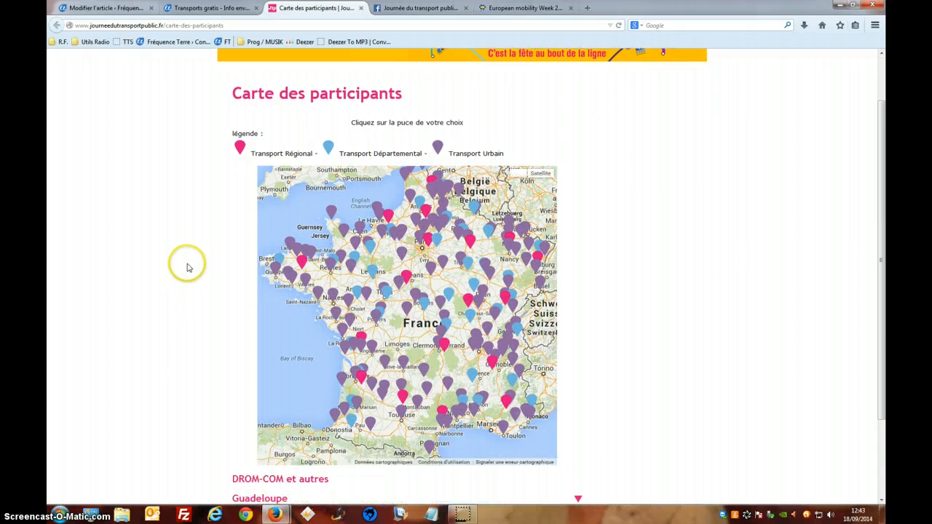